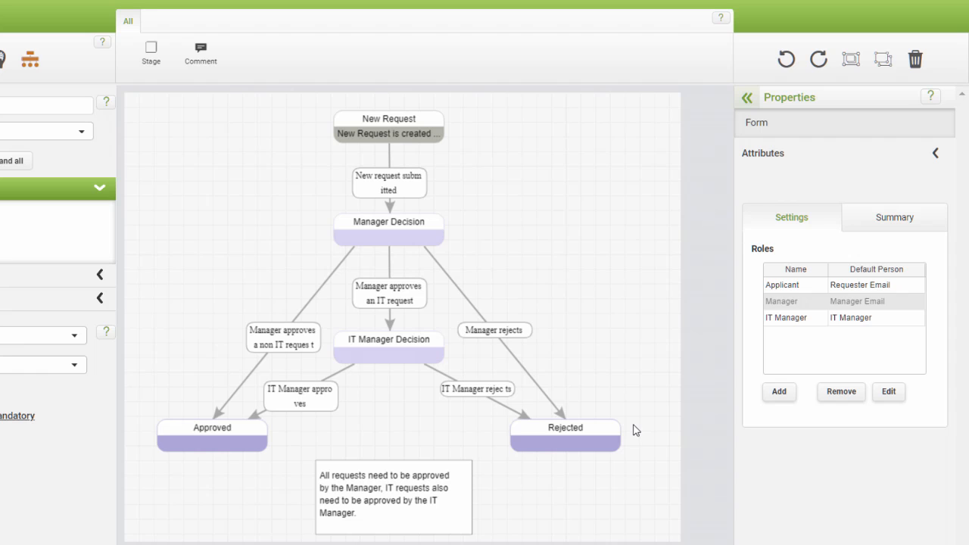
# Add a Notify command to the behavior of the "New request submitted" connector
pyautogui.click(413, 195)
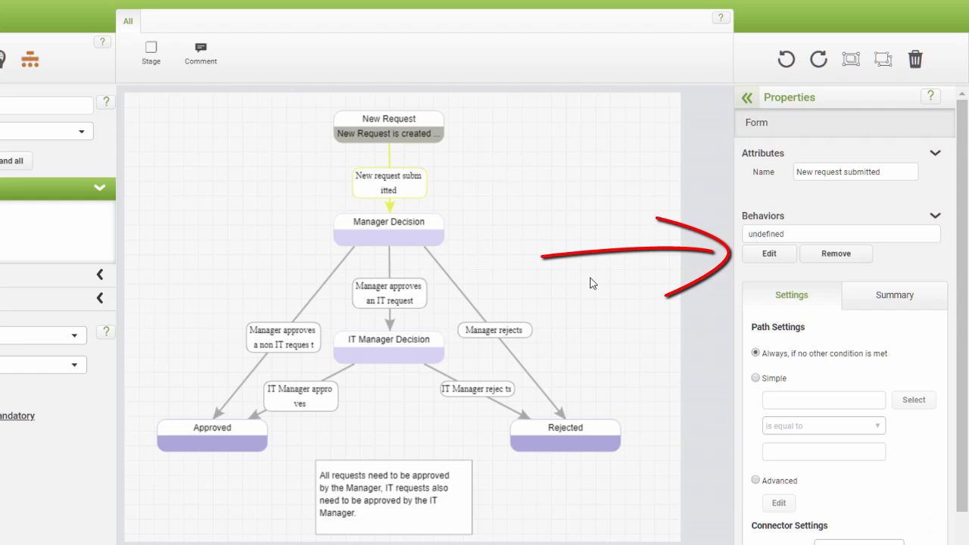
pyautogui.click(768, 254)
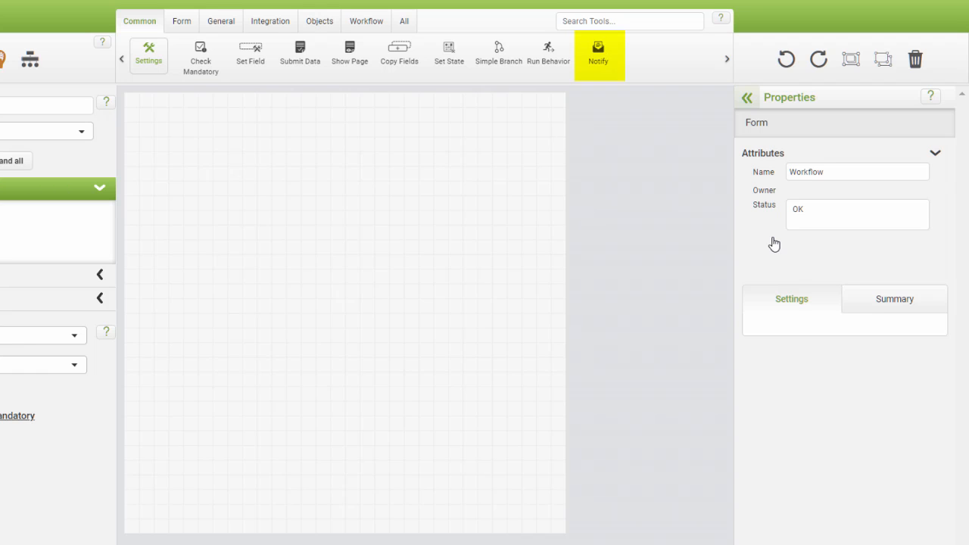
pyautogui.moveTo(599, 60)
pyautogui.mouseDown()
pyautogui.moveTo(423, 184)
pyautogui.moveTo(333, 198)
pyautogui.mouseUp()
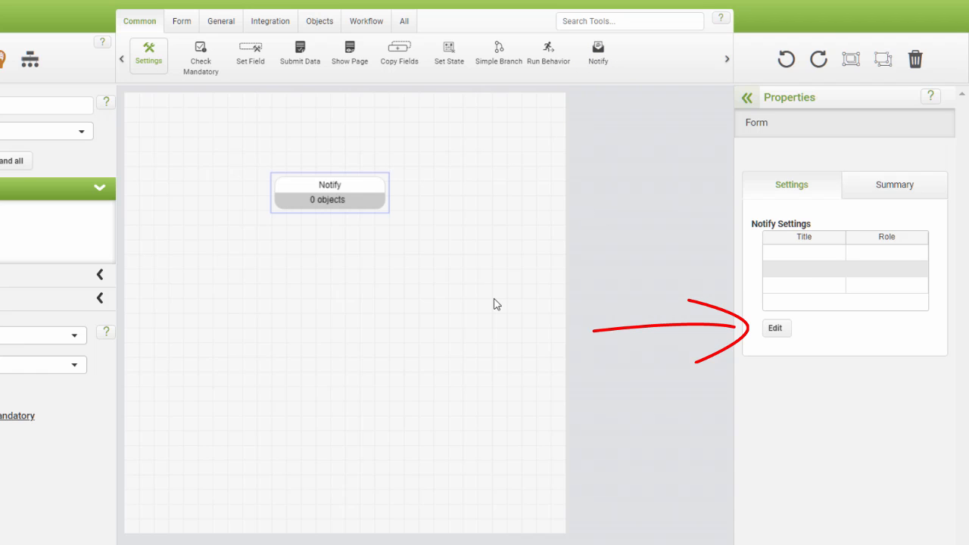
# Add a notification to the Notify command and title it "New request waiting"
pyautogui.click(776, 329)
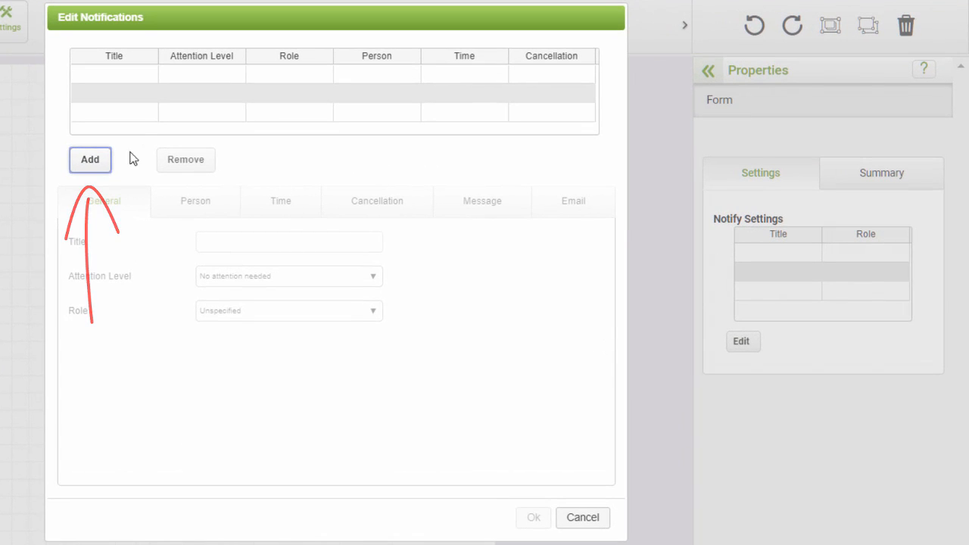
pyautogui.click(91, 162)
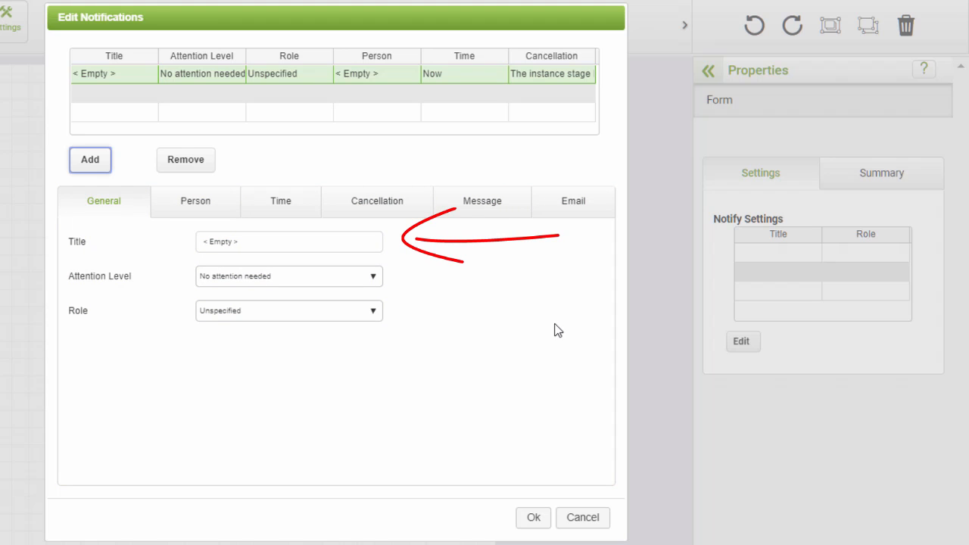
pyautogui.click(287, 246)
pyautogui.moveTo(287, 247); pyautogui.dragTo(198, 246)
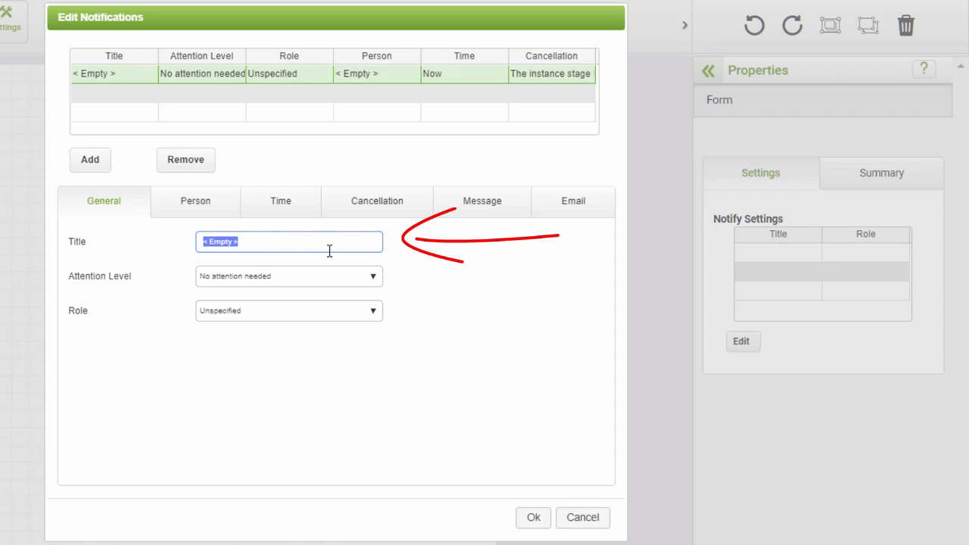
pyautogui.write('New request waiting')
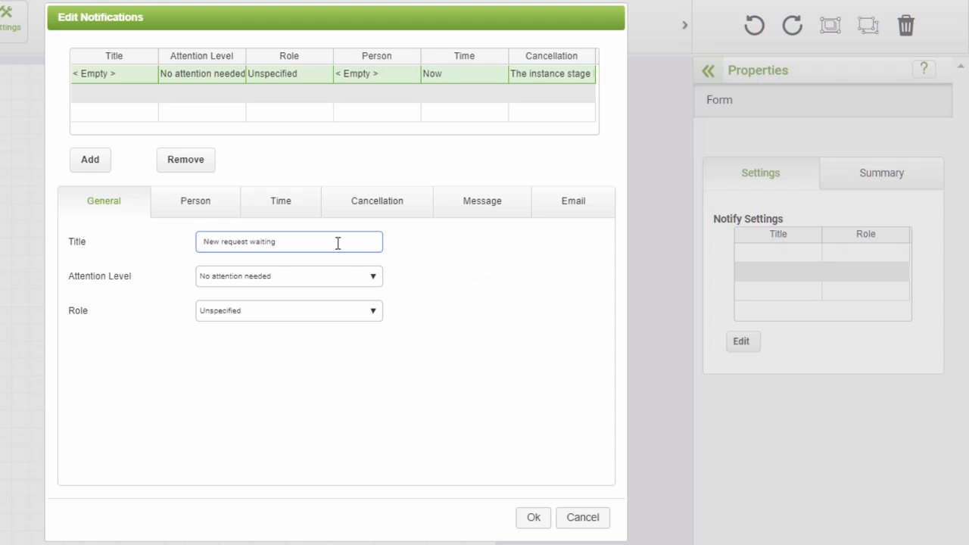
# Set the notification's attention level to "Normal attention needed" and its role to Manager
pyautogui.click(374, 280)
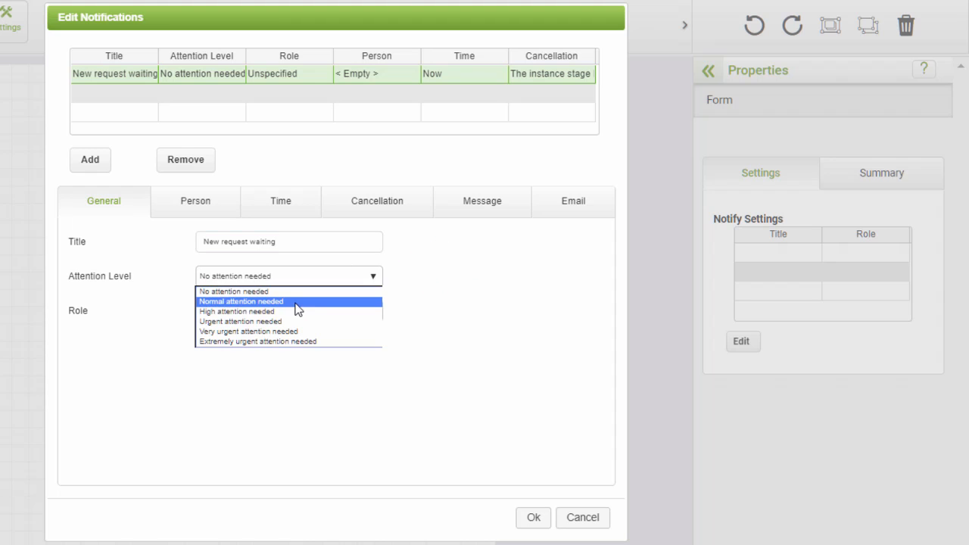
pyautogui.click(298, 301)
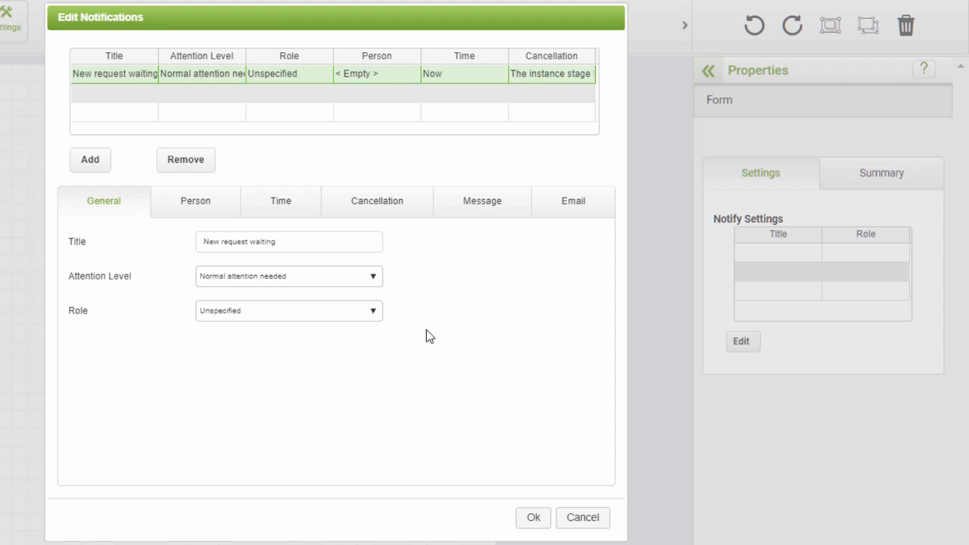
pyautogui.click(370, 315)
pyautogui.click(268, 348)
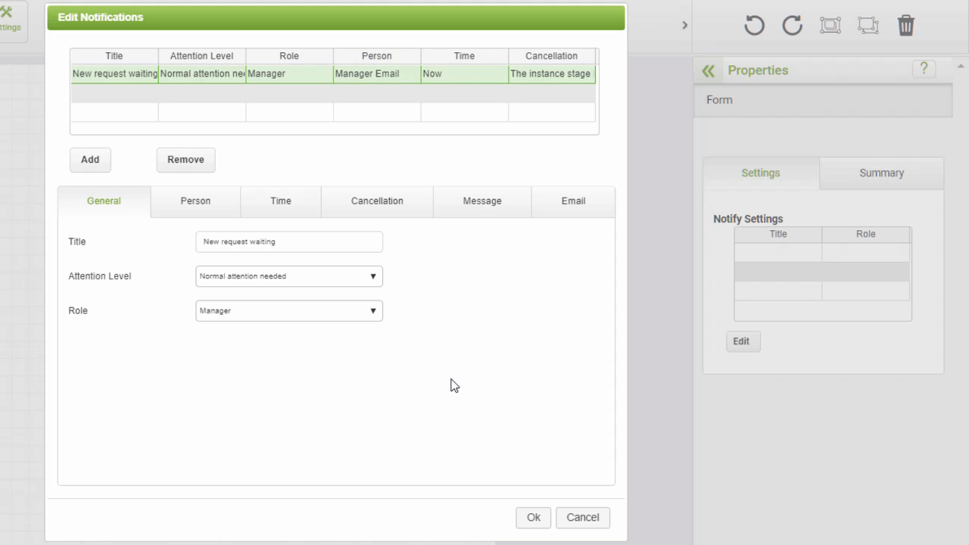
# Review the notification's person, time and cancellation options, and set the email message subject to "New Capex Request"
pyautogui.click(193, 212)
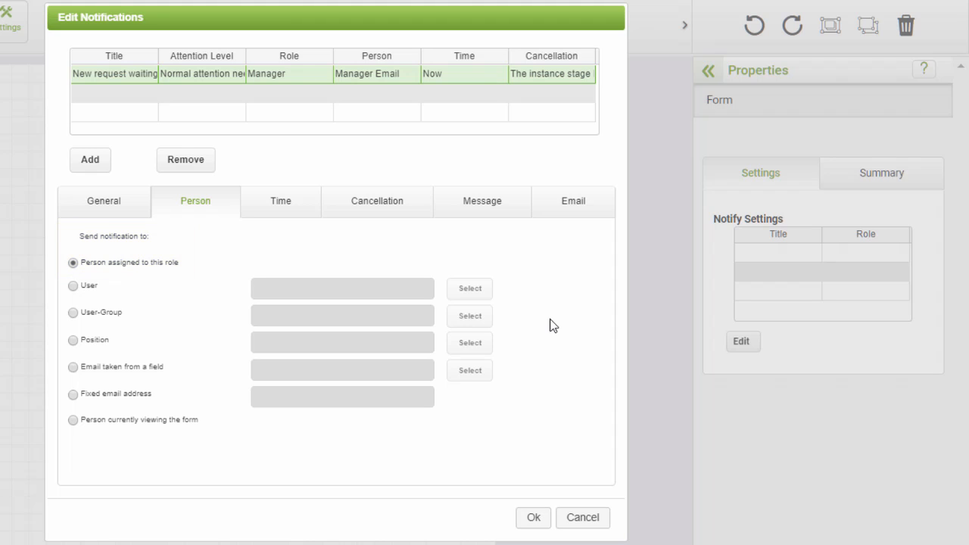
pyautogui.click(289, 206)
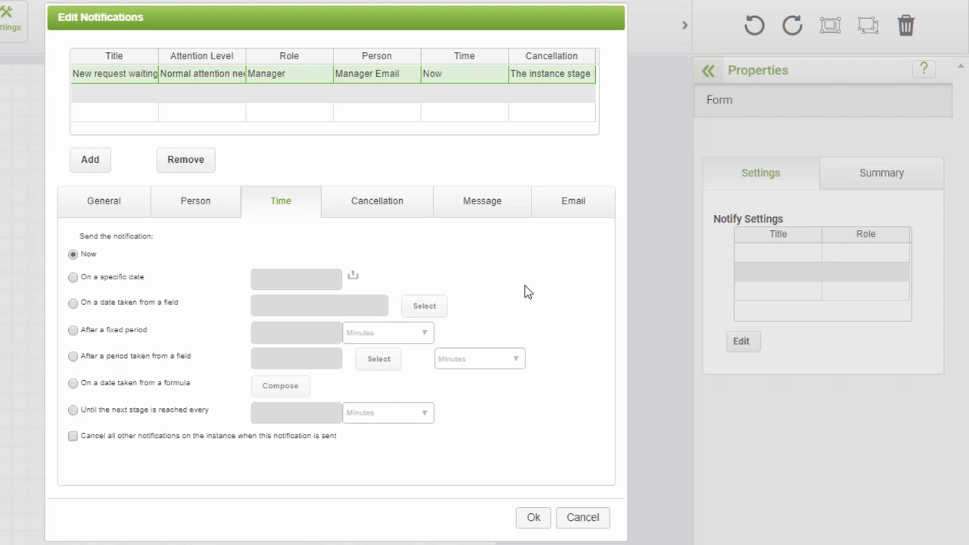
pyautogui.click(396, 210)
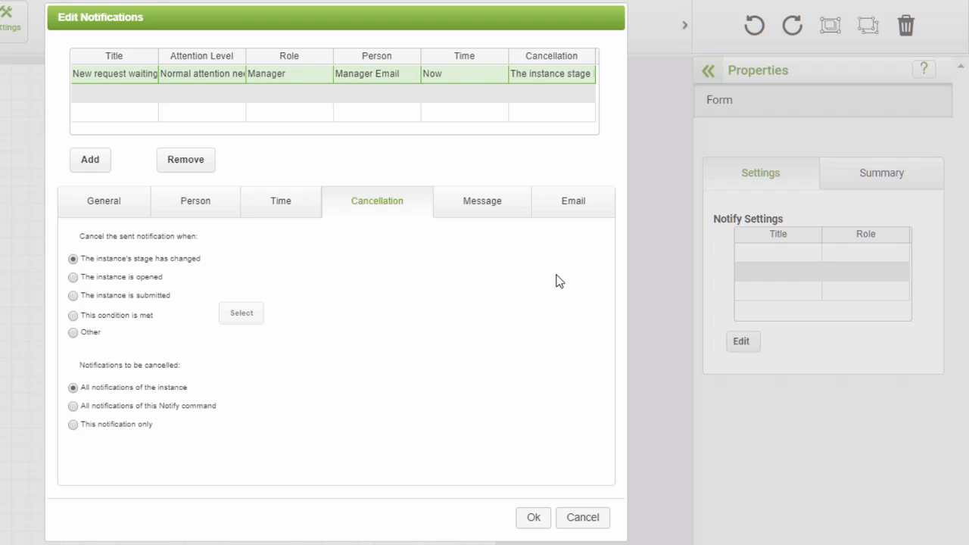
pyautogui.click(486, 203)
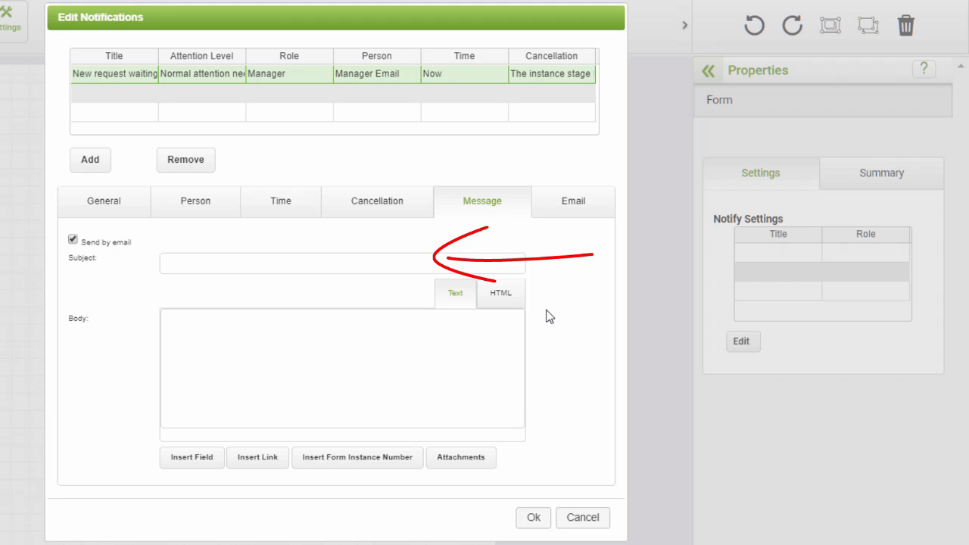
pyautogui.click(265, 263)
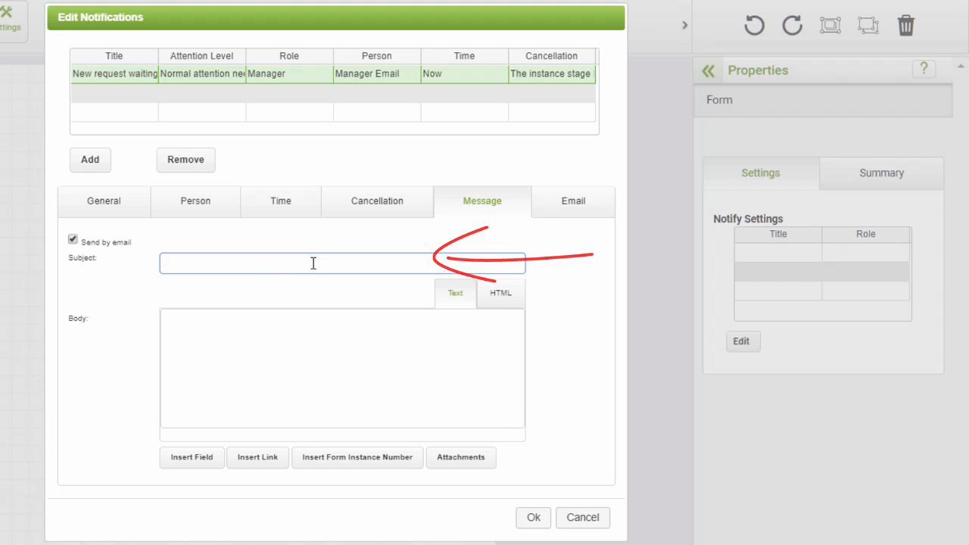
pyautogui.write('New')
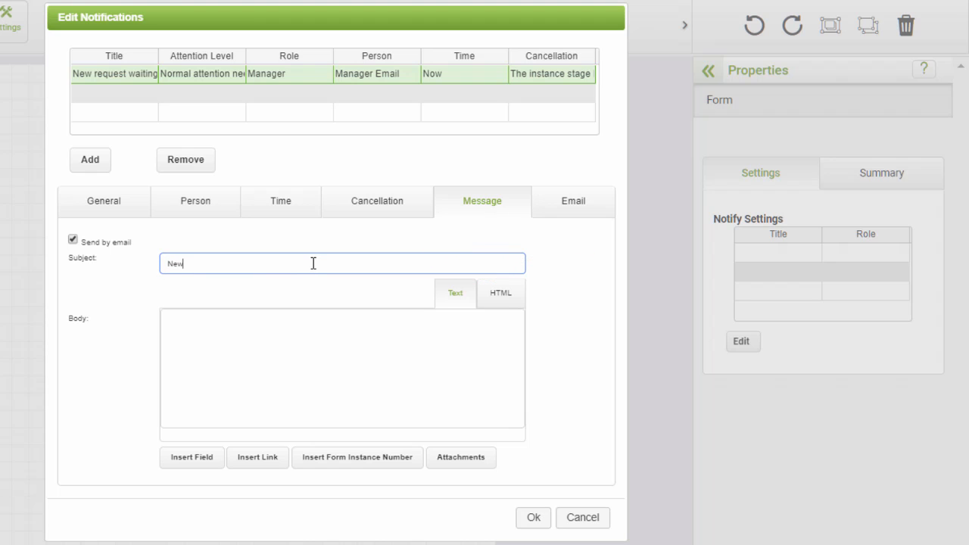
pyautogui.write(' Capex Request')
# Begin the message body with "A new request has been submitted by" followed by the Requester Name field from Requester Details Group
pyautogui.click(219, 331)
pyautogui.write('A n')
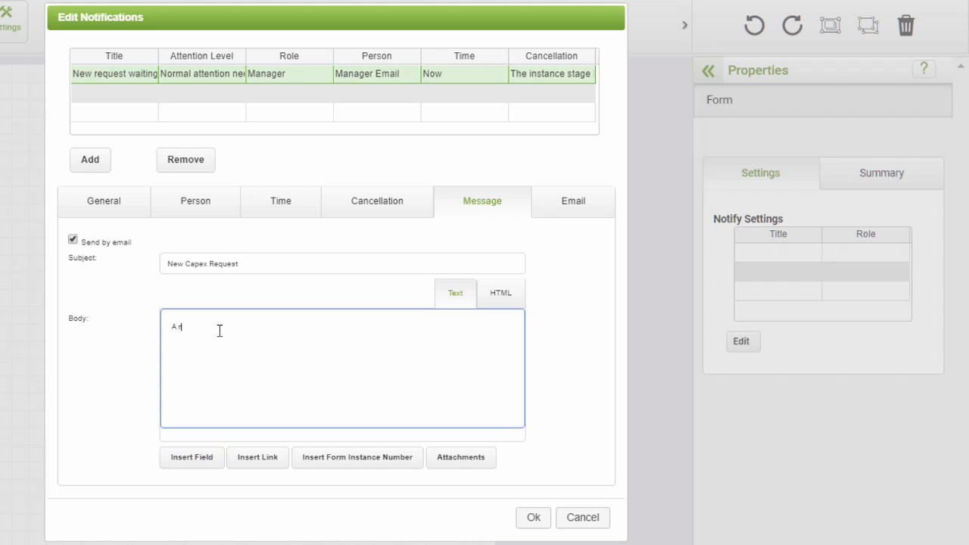
pyautogui.write('ew request has been submitted by')
pyautogui.click(189, 462)
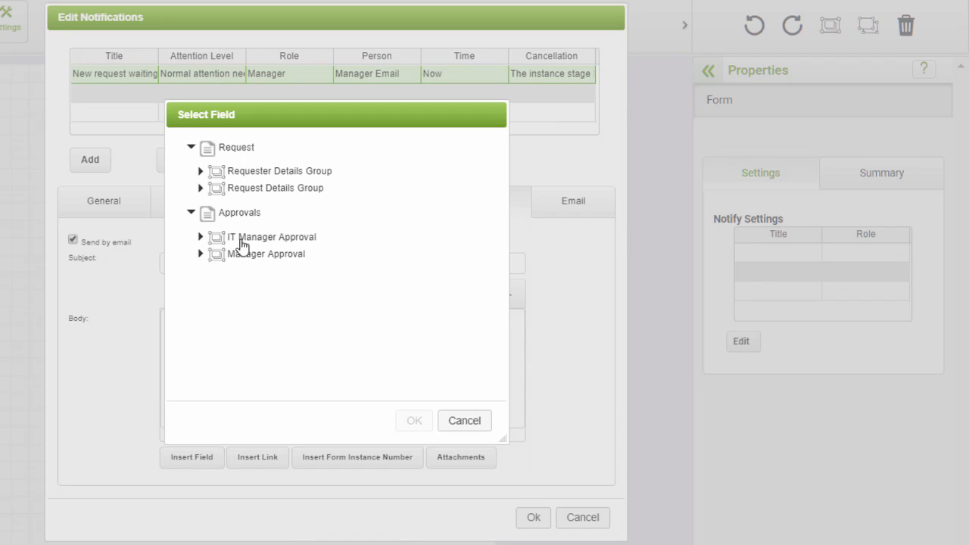
pyautogui.click(201, 171)
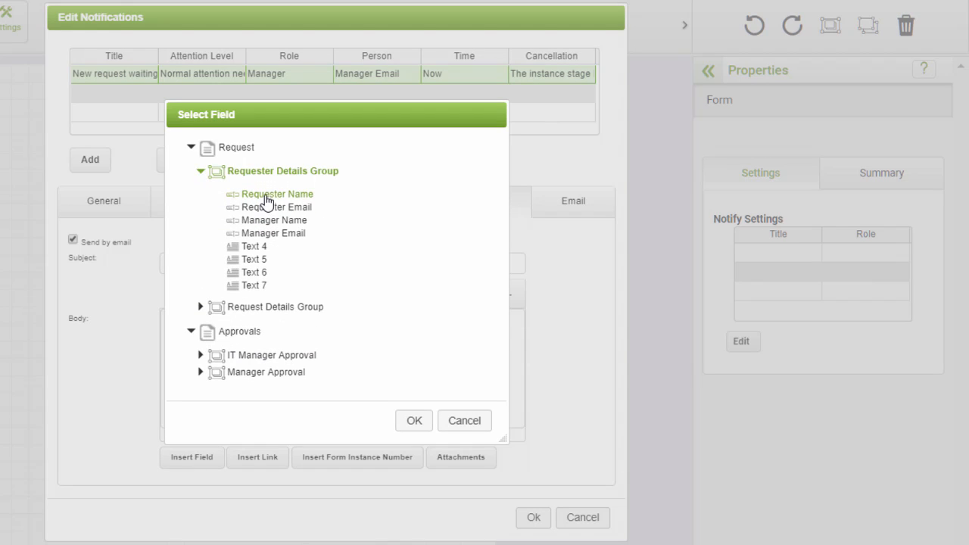
pyautogui.click(274, 194)
pyautogui.click(413, 421)
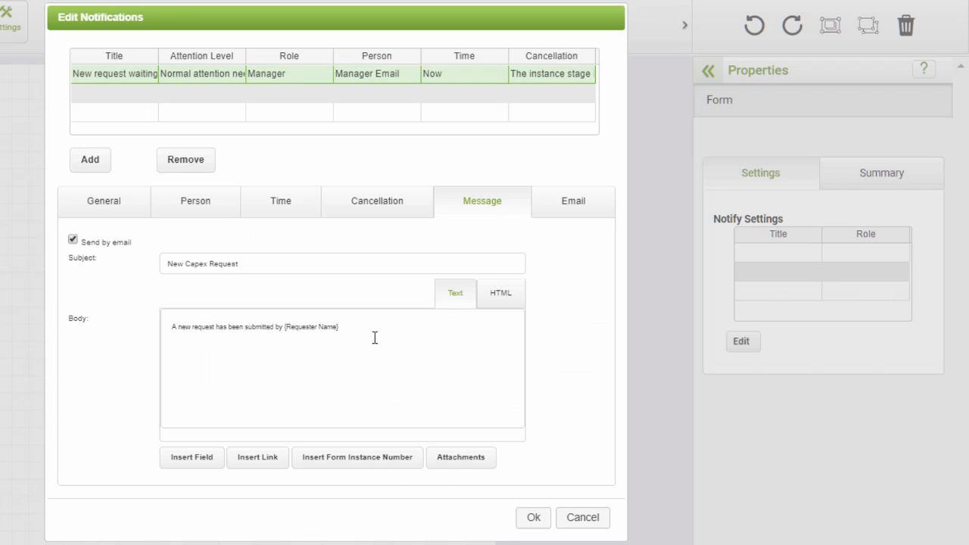
# Finish the body sentence with "and is waiting for your decision." and add a "Ref:" line containing the form instance number
pyautogui.write('and is')
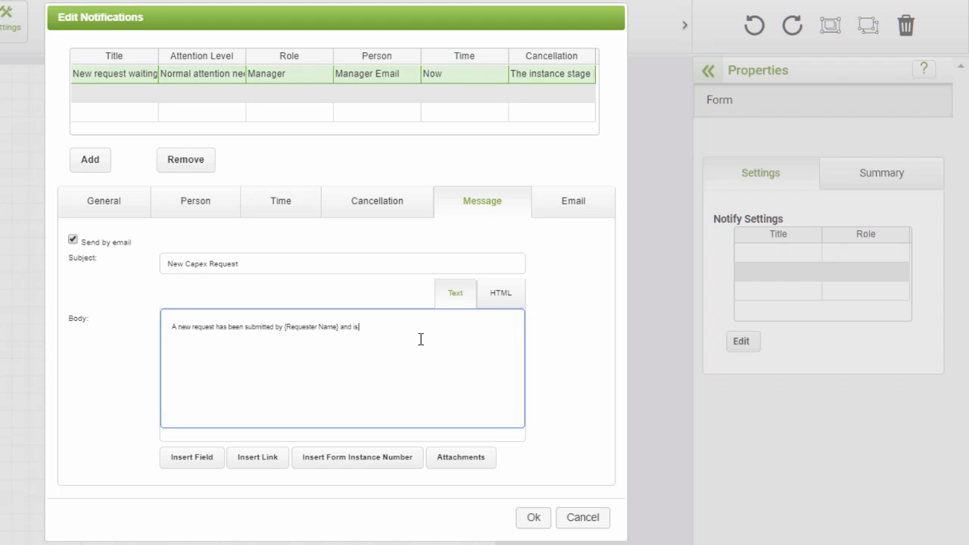
pyautogui.write(' waiting for your')
pyautogui.write(' decision')
pyautogui.write('.')
pyautogui.write('Ref')
pyautogui.click(358, 458)
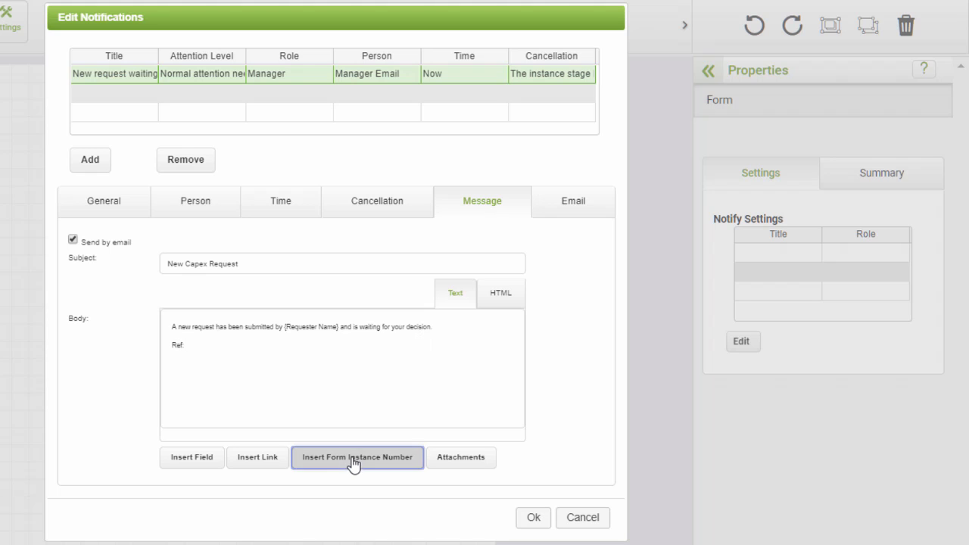
# Add a final body line reading "Click", an inserted form link, and "to open the request."
pyautogui.click(259, 347)
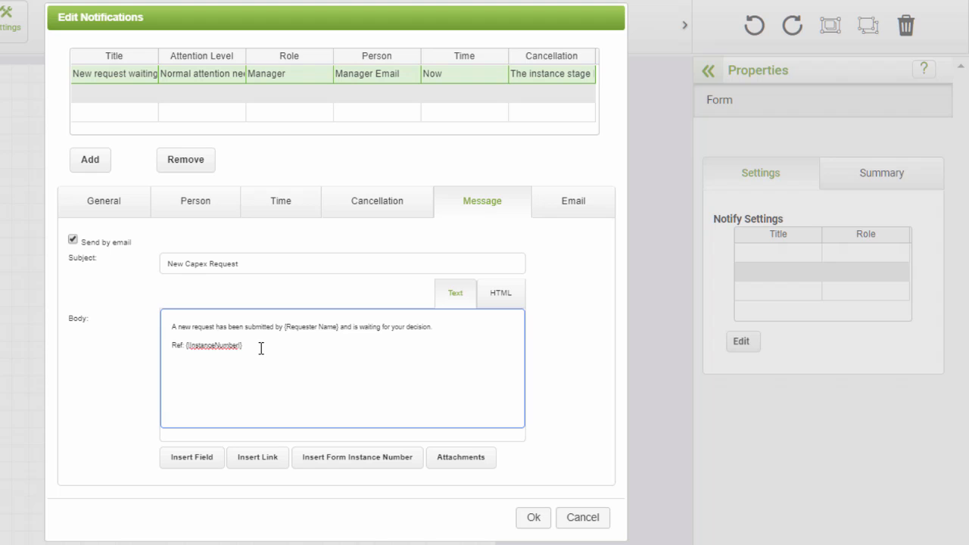
pyautogui.write('Click')
pyautogui.click(257, 457)
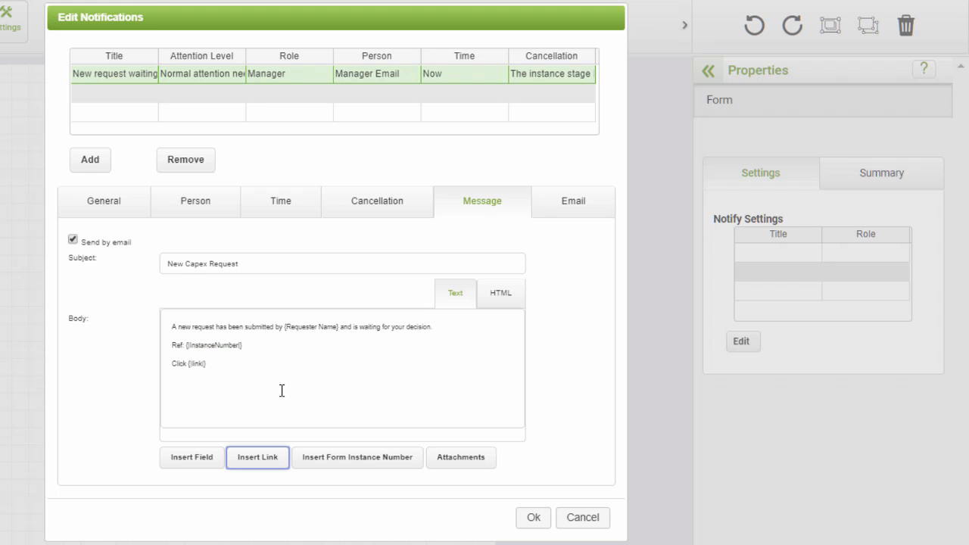
pyautogui.click(242, 367)
pyautogui.write('to')
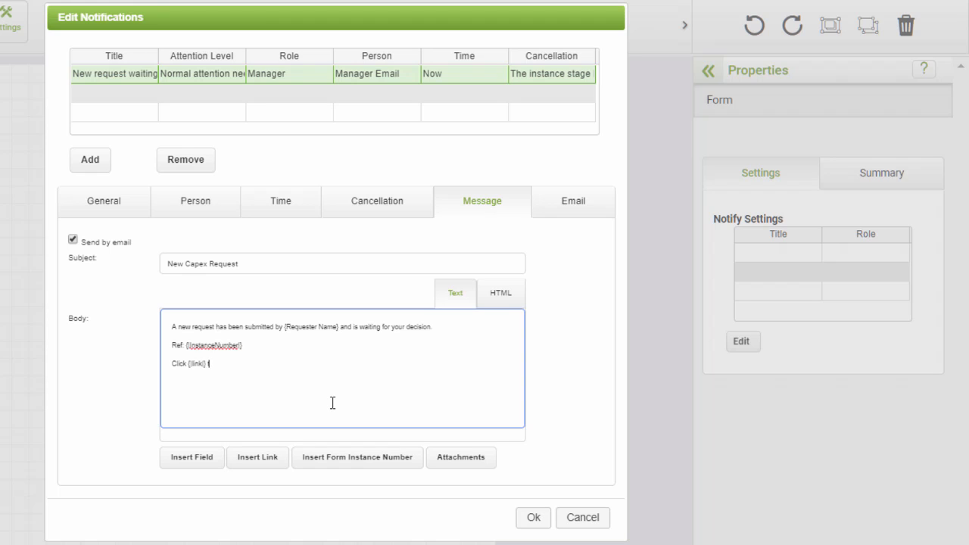
pyautogui.write(' open the request')
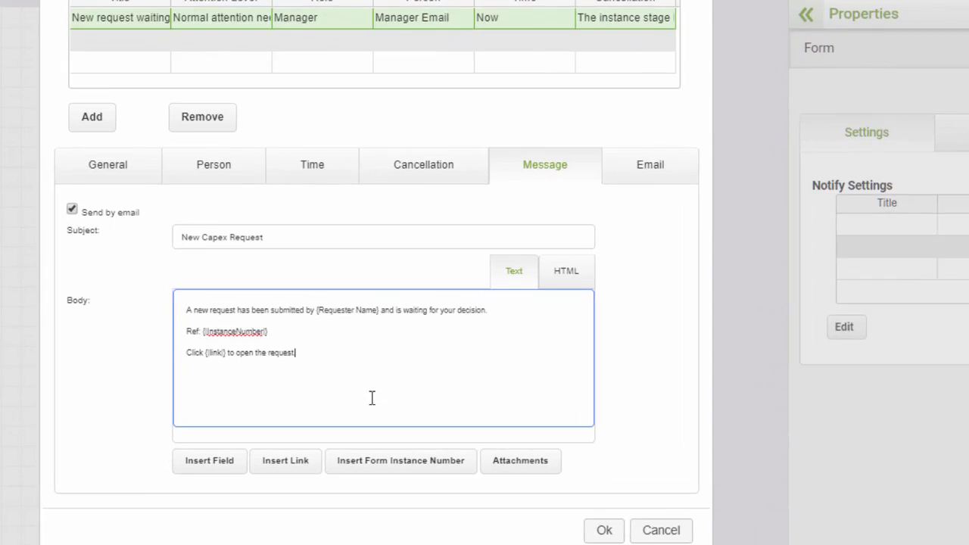
pyautogui.write('.')
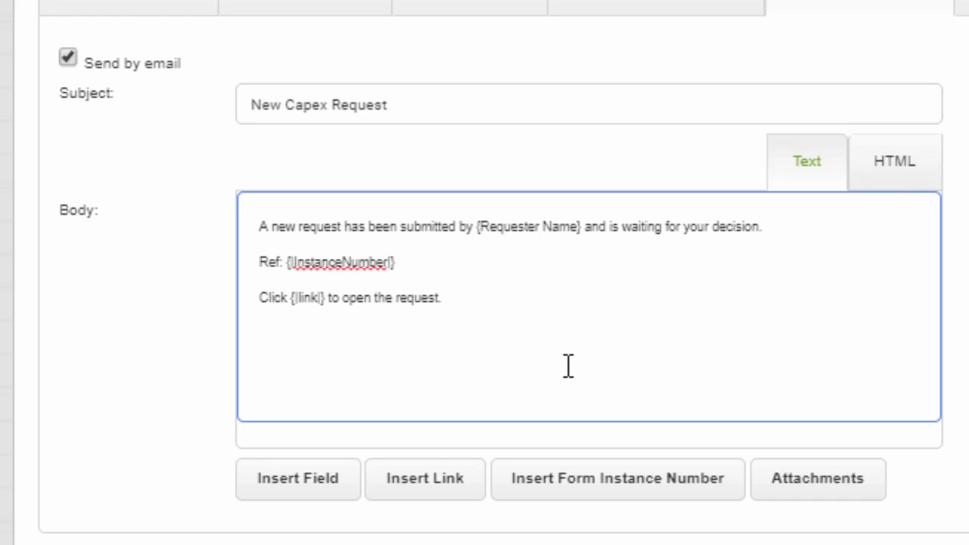
# Replace the word "link" inside the body's link placeholder with "HERE"
pyautogui.click(322, 295)
pyautogui.press('BackSpace')
pyautogui.press('BackSpace')
pyautogui.press('BackSpace')
pyautogui.press('BackSpace')
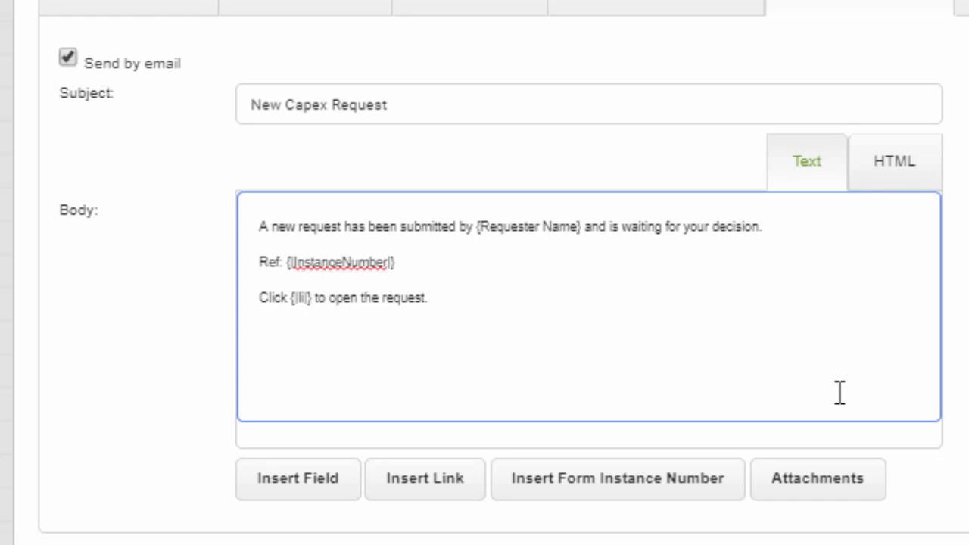
pyautogui.write('HERE')
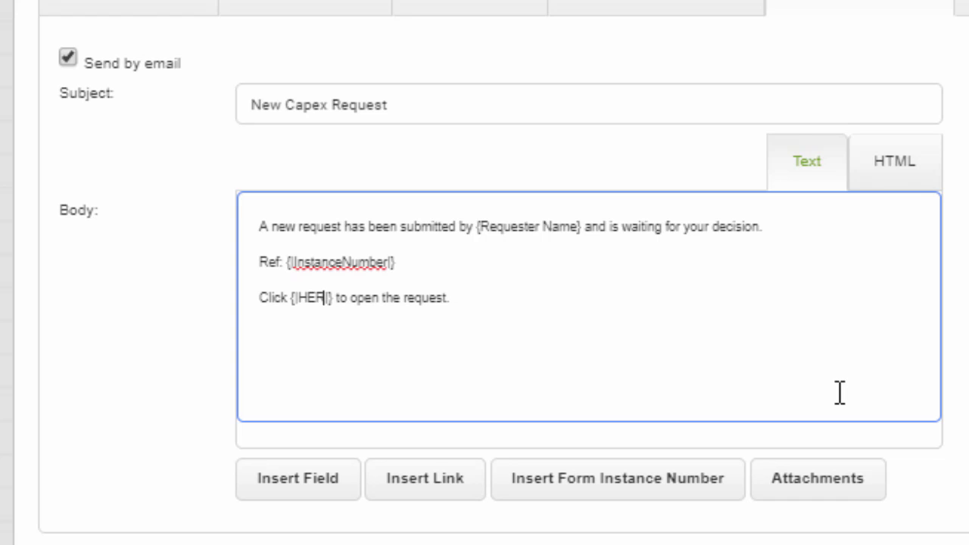
pyautogui.click(503, 306)
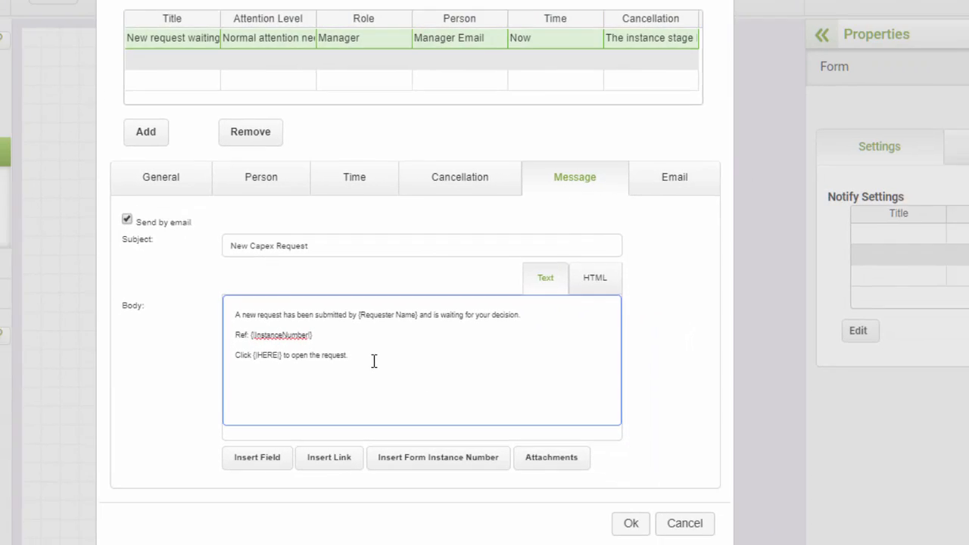